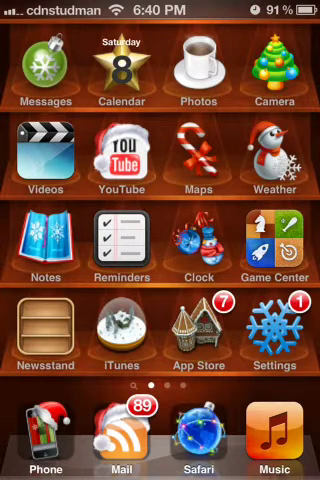
scroll(160, 240, right, 1)
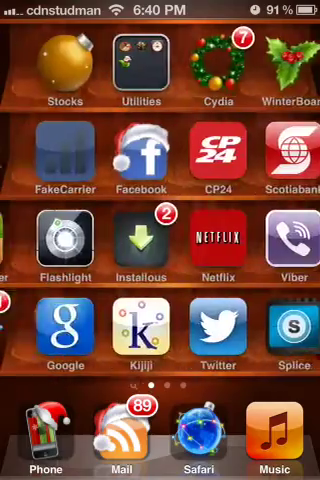
scroll(160, 240, right, 1)
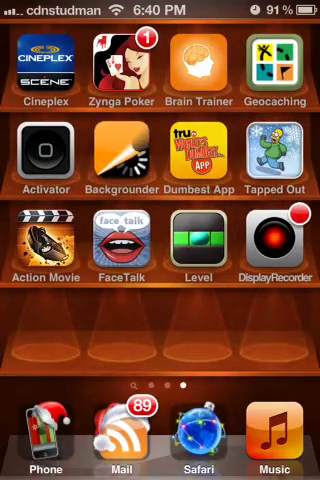
- Page through the home screens to the DisplayRecorder icon and back to the Cydia page
mouse_move(297, 311)
mouse_down()
mouse_move(265, 275)
mouse_move(255, 300)
mouse_up()
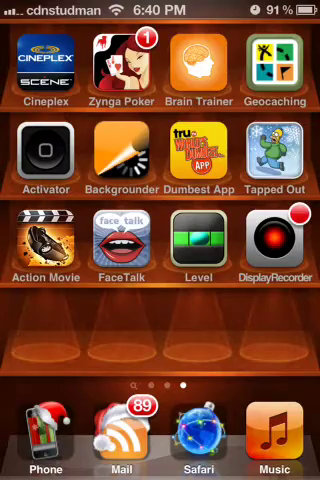
drag(60, 330, 260, 330)
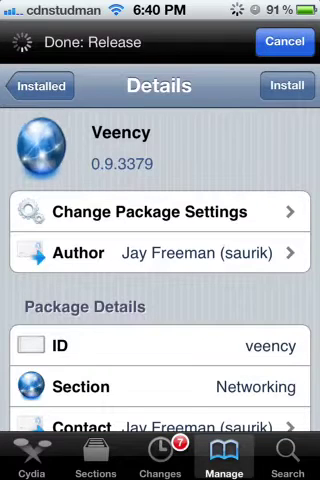
- View the Display Recorder 1.3.5 package details in Cydia's Search, then return home
click(287, 456)
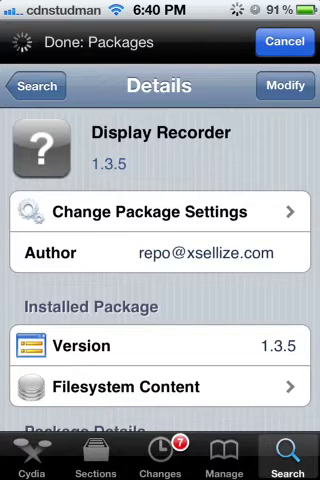
click(37, 85)
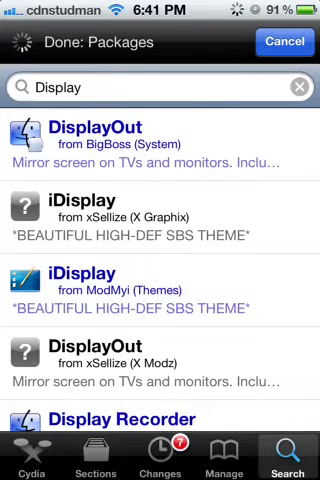
click(160, 87)
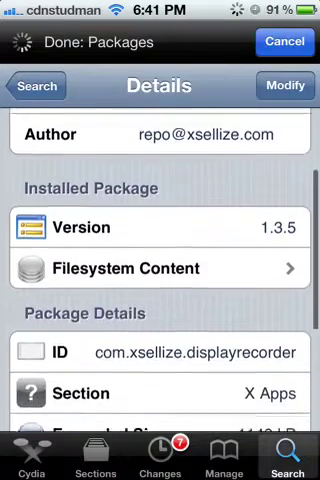
scroll(160, 280, down, 4)
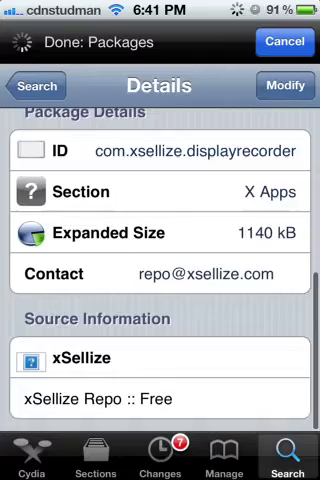
scroll(160, 280, down, 2)
scroll(160, 280, up, 5)
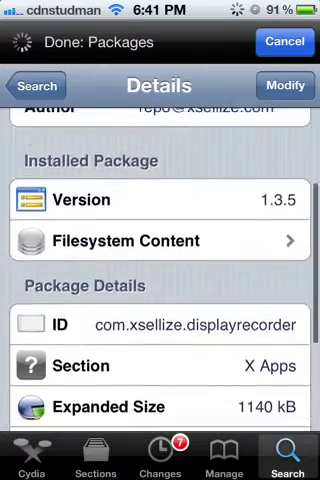
scroll(160, 280, up, 4)
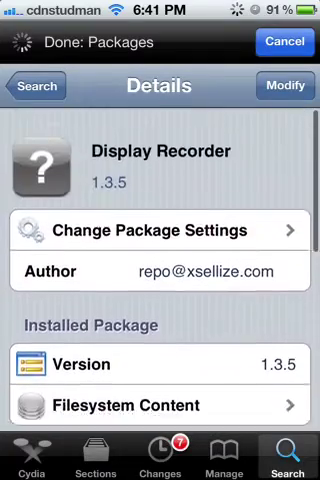
scroll(160, 280, down, 5)
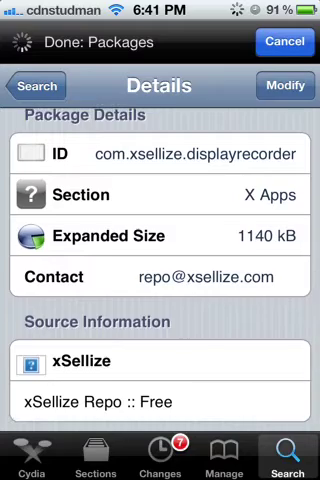
scroll(160, 280, up, 5)
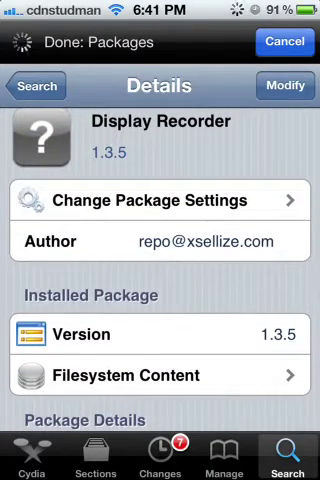
scroll(160, 280, down, 1)
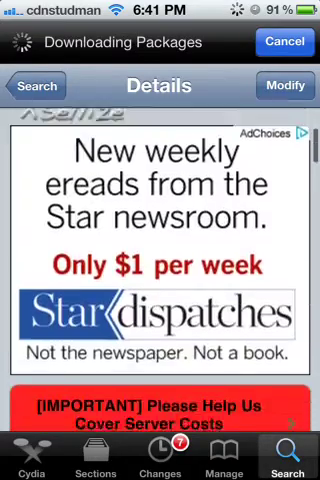
scroll(160, 280, down, 8)
scroll(160, 280, down, 5)
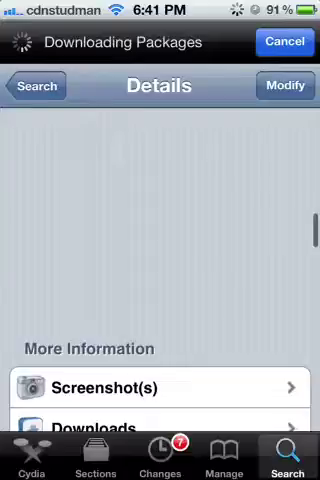
key(super)
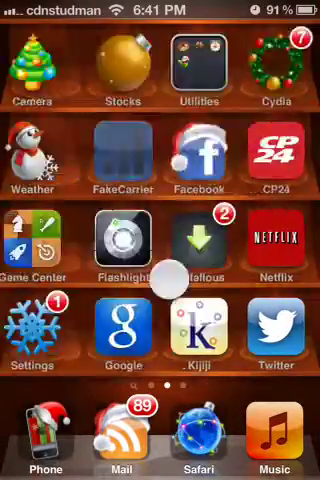
mouse_move(100, 280)
mouse_down()
mouse_move(280, 280)
mouse_move(60, 280)
mouse_up()
drag(280, 280, 60, 280)
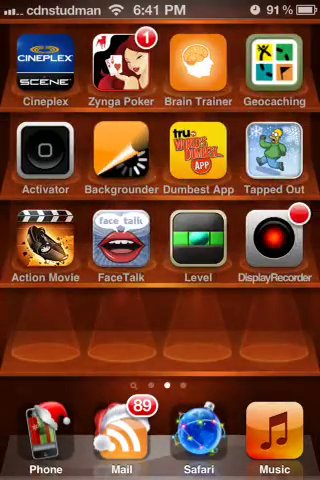
click(275, 240)
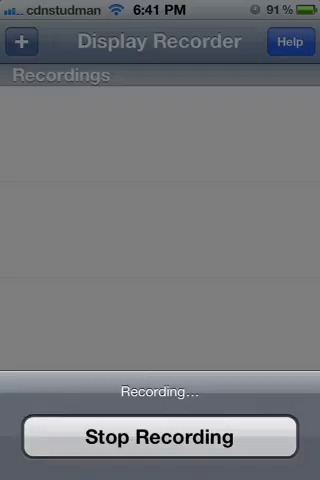
key(super)
drag(60, 200, 260, 200)
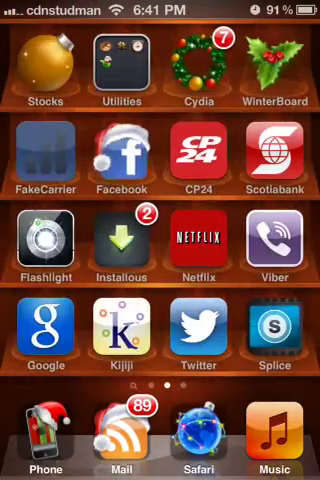
drag(60, 200, 260, 200)
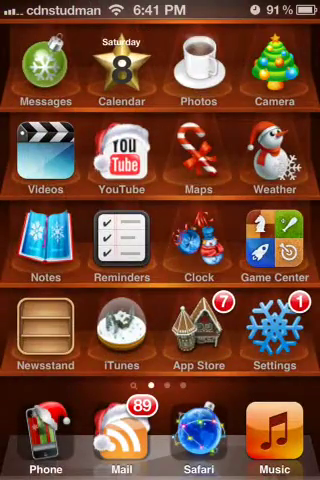
- Enter Settings and scroll the list down to the Display Recorder row
click(275, 330)
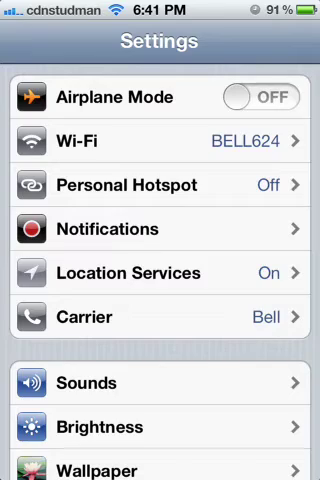
drag(245, 425, 245, 145)
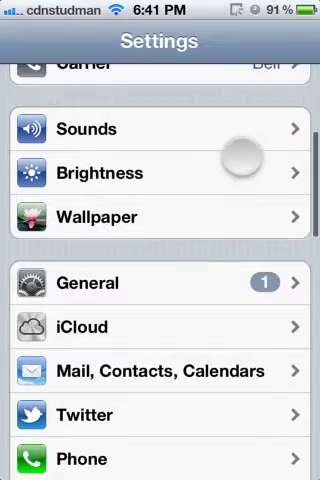
drag(275, 430, 275, 175)
drag(275, 430, 275, 200)
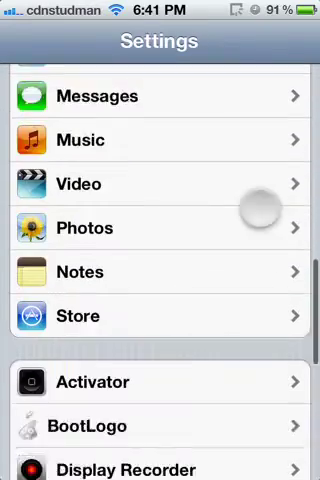
drag(280, 400, 280, 190)
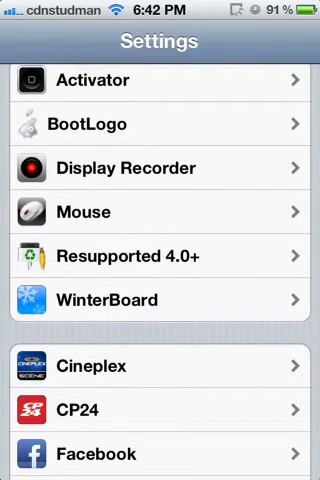
- Show the Display Recorder preferences with Show Taps, Tap Size, Web Server and Activation Methods
click(160, 168)
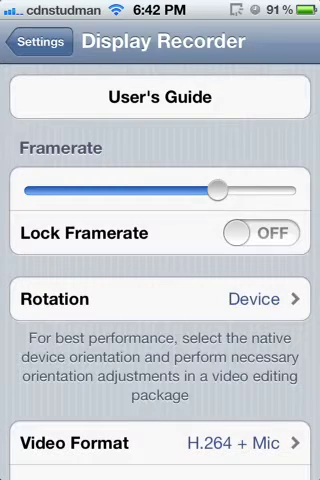
scroll(248, 300, down, 5)
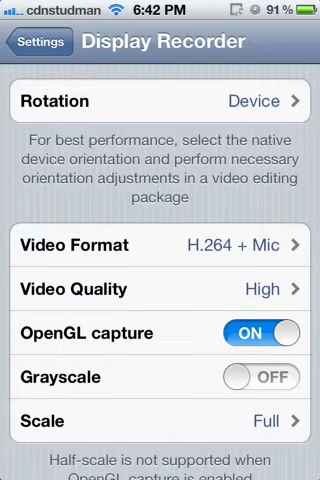
scroll(220, 300, down, 4)
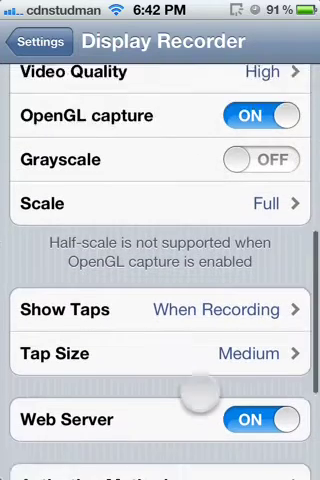
scroll(200, 350, down, 5)
scroll(208, 218, down, 2)
scroll(275, 370, down, 2)
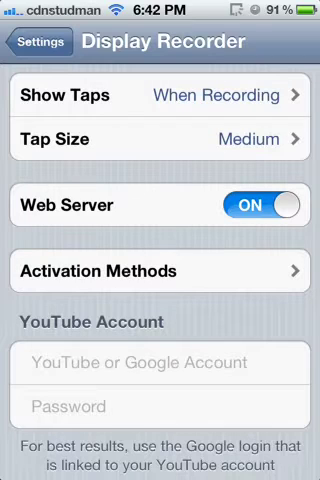
- Look through the activation triggers: Home Button, Multi-Touch, Power, Sleep Button, Slide In Gesture
click(220, 271)
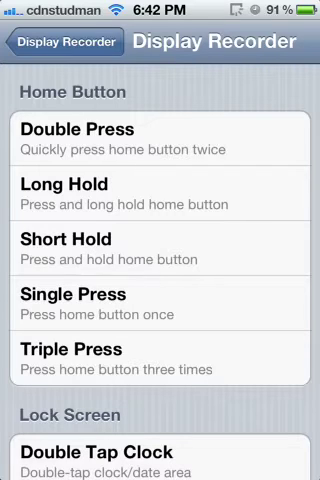
drag(262, 385, 262, 160)
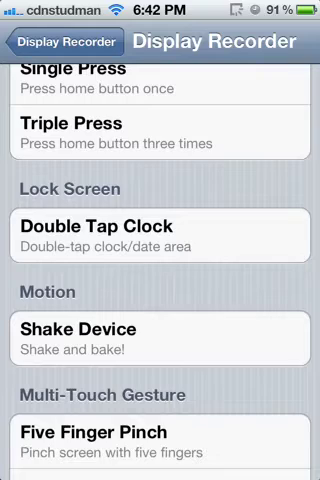
drag(260, 330, 260, 130)
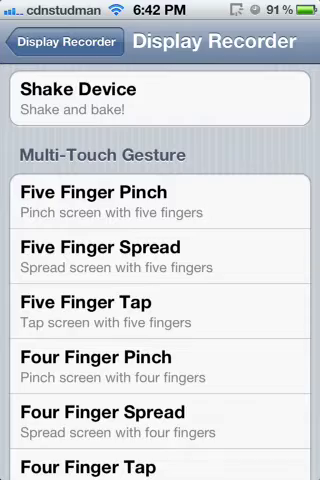
scroll(248, 420, down, 6)
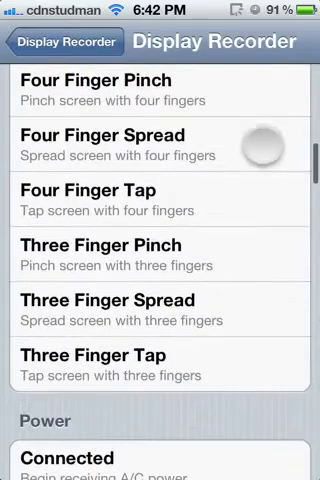
scroll(248, 300, down, 2)
scroll(248, 300, down, 3)
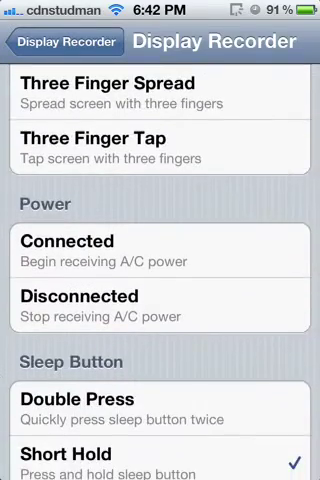
scroll(254, 330, down, 3)
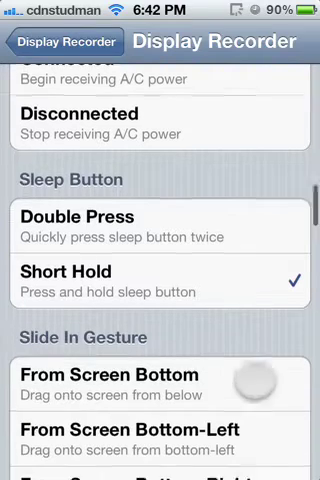
scroll(255, 375, down, 6)
scroll(270, 330, down, 10)
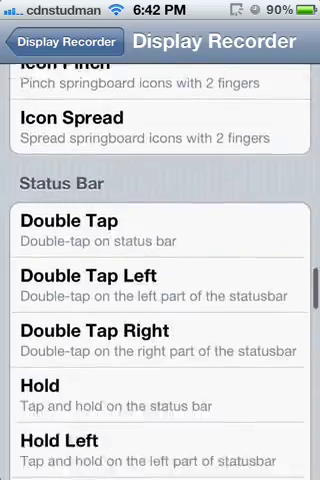
scroll(265, 400, up, 8)
scroll(250, 300, down, 8)
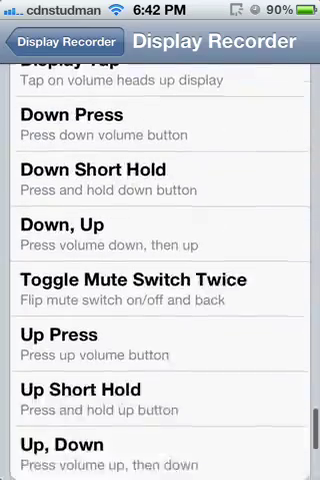
scroll(250, 300, down, 5)
scroll(172, 243, up, 3)
scroll(172, 243, up, 15)
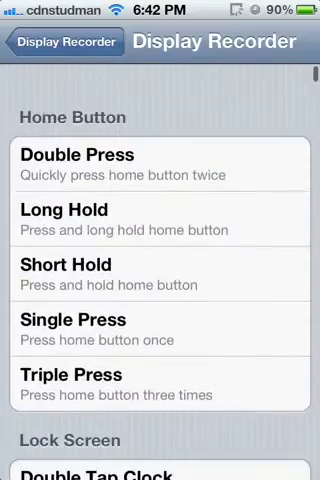
- Change Display Recorder's tap size from Medium to Small
click(66, 42)
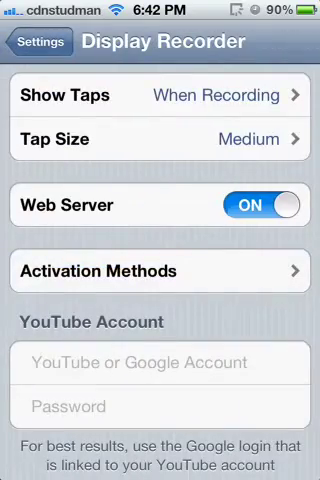
click(160, 139)
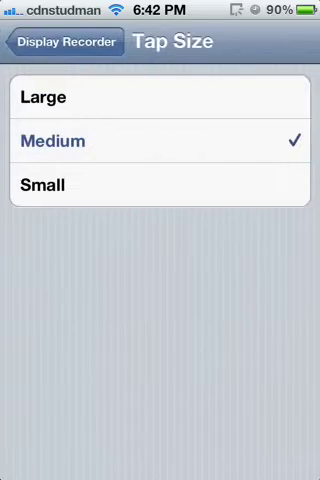
click(214, 185)
click(66, 42)
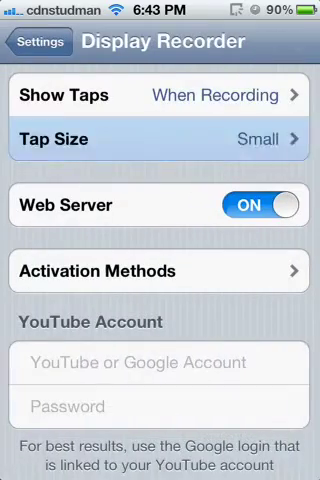
drag(252, 322, 218, 312)
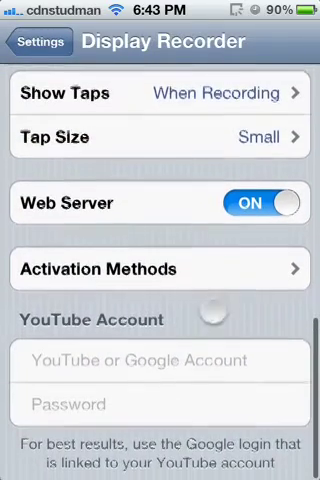
scroll(173, 300, up, 8)
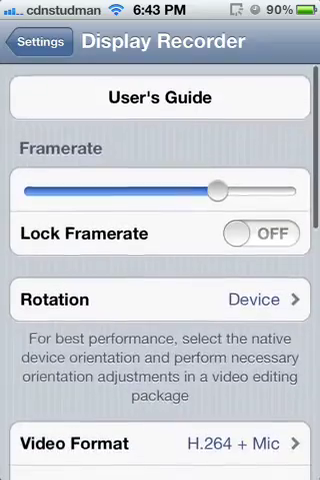
- Leave Settings and page to the home screen holding the DisplayRecorder icon
click(40, 41)
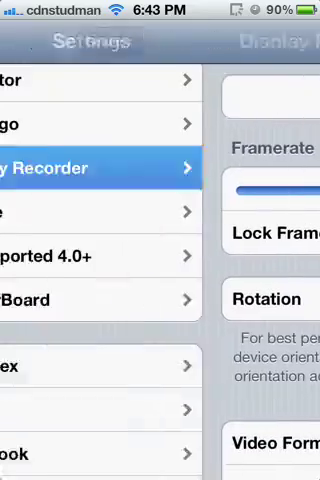
scroll(160, 250, up, 10)
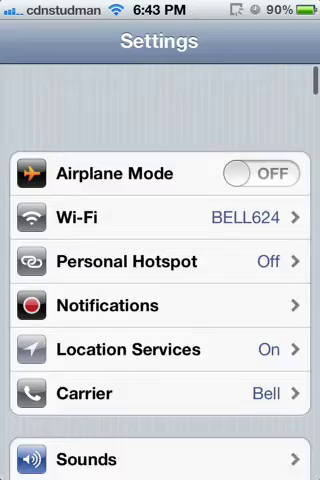
key(super)
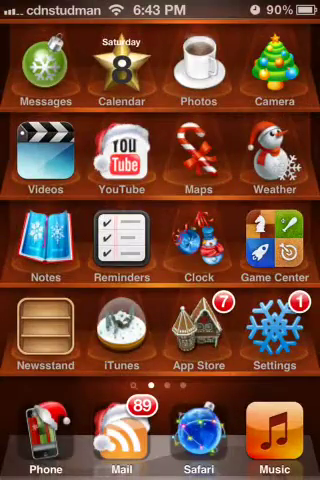
drag(260, 240, 60, 240)
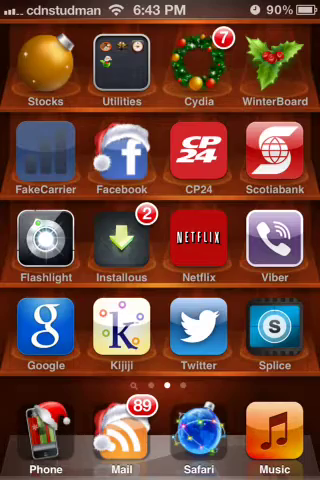
drag(260, 240, 60, 240)
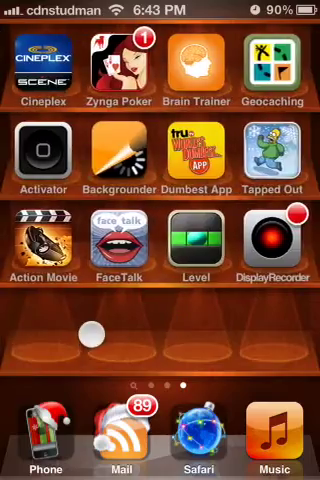
mouse_move(85, 330)
mouse_down()
mouse_move(235, 330)
mouse_move(60, 320)
mouse_up()
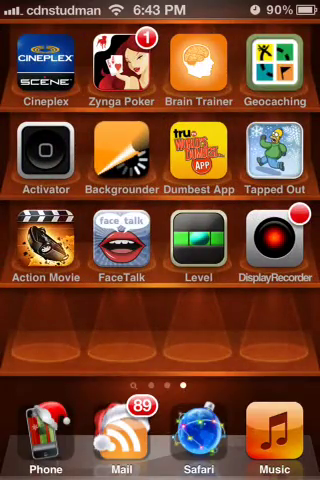
drag(255, 320, 178, 210)
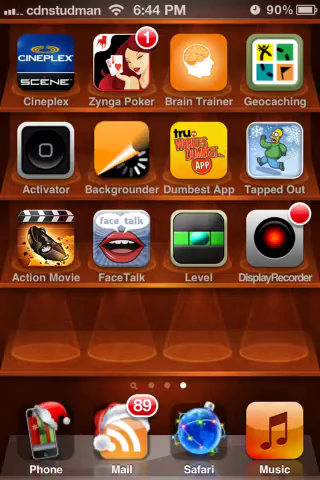
drag(60, 320, 260, 320)
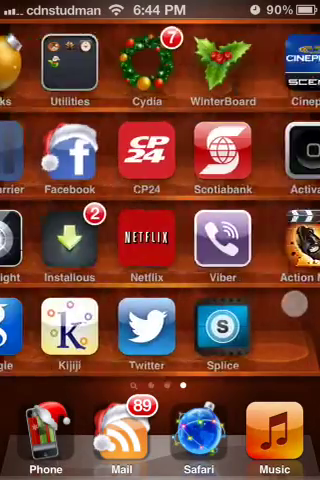
drag(100, 320, 180, 320)
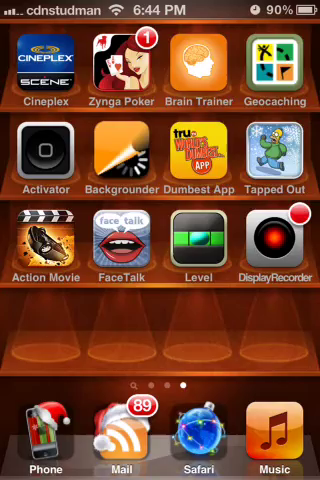
drag(60, 320, 260, 320)
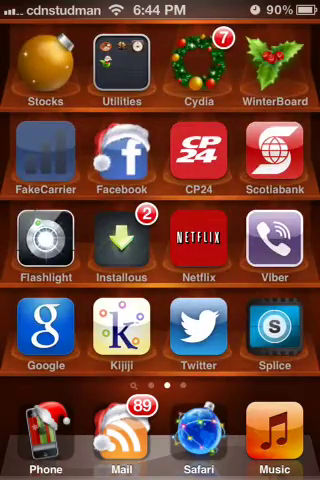
mouse_move(60, 320)
mouse_down()
mouse_move(260, 320)
mouse_move(70, 320)
mouse_up()
drag(260, 320, 60, 320)
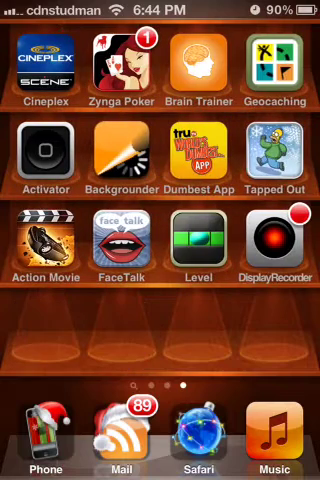